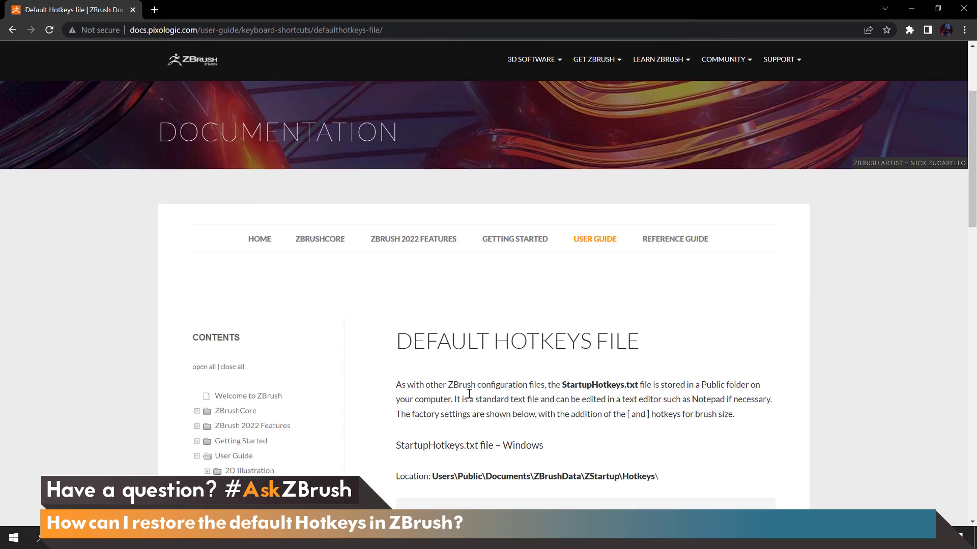
# Step: Scroll to the StartupHotkeys.txt – Windows section and highlight its heading
pyautogui.scroll(-5, 522, 314)
pyautogui.moveTo(410, 146); pyautogui.dragTo(513, 148)
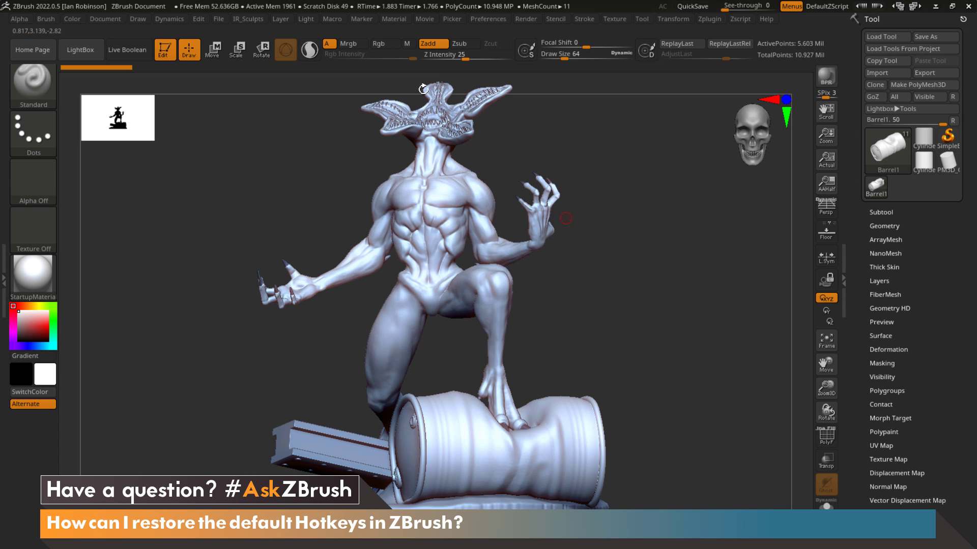
# Step: Bind K to the Tray Right macro with a Ctrl+Alt-click in the Macro menu
pyautogui.click(338, 19)
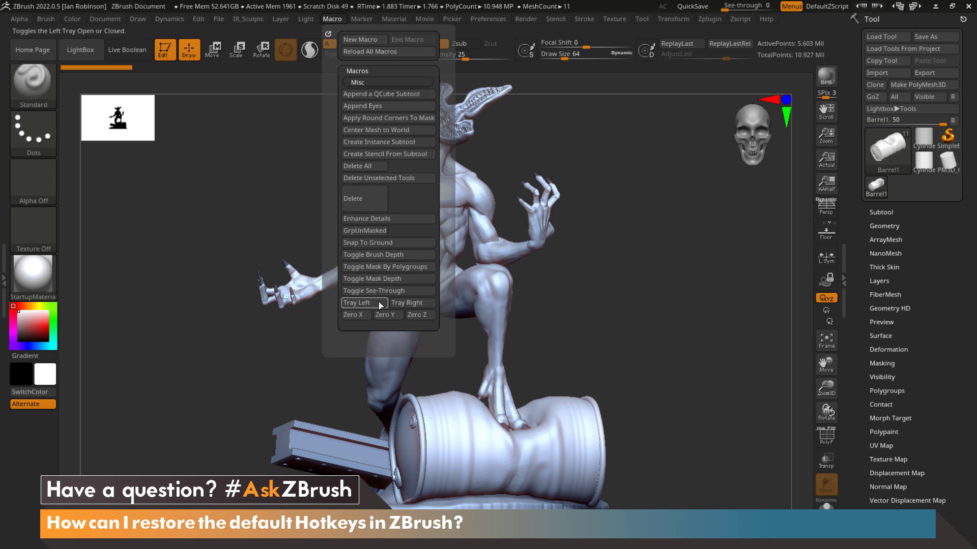
pyautogui.press('ctrl')
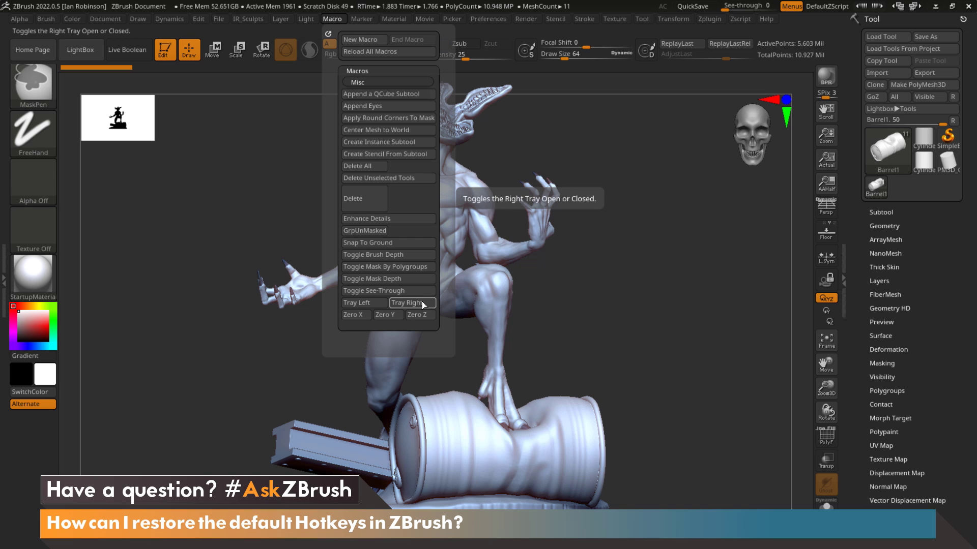
pyautogui.keyDown('ctrl'); pyautogui.keyDown('alt'); pyautogui.click(423, 304); pyautogui.keyUp('alt'); pyautogui.keyUp('ctrl')
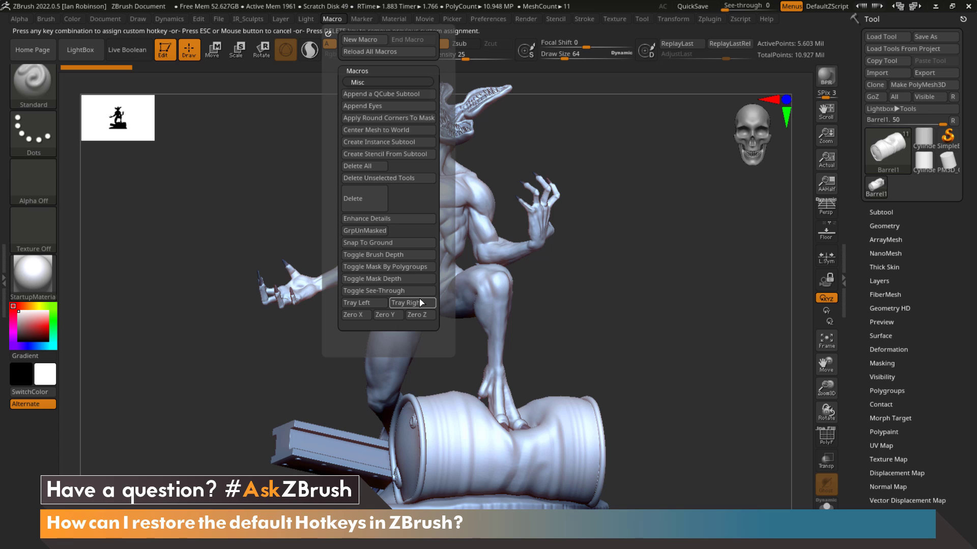
pyautogui.press('k')
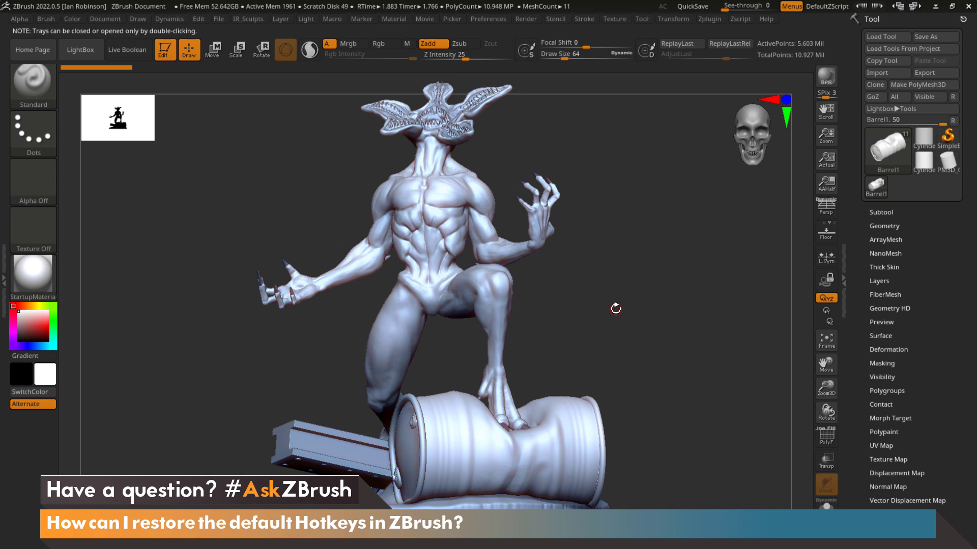
pyautogui.press('k')
pyautogui.press('k')
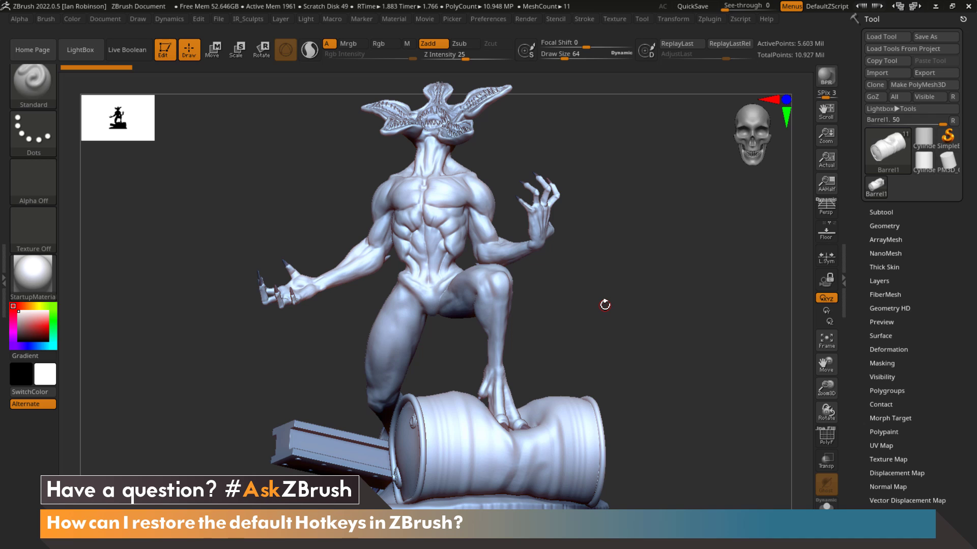
pyautogui.press('k')
pyautogui.press('k')
pyautogui.press('k')
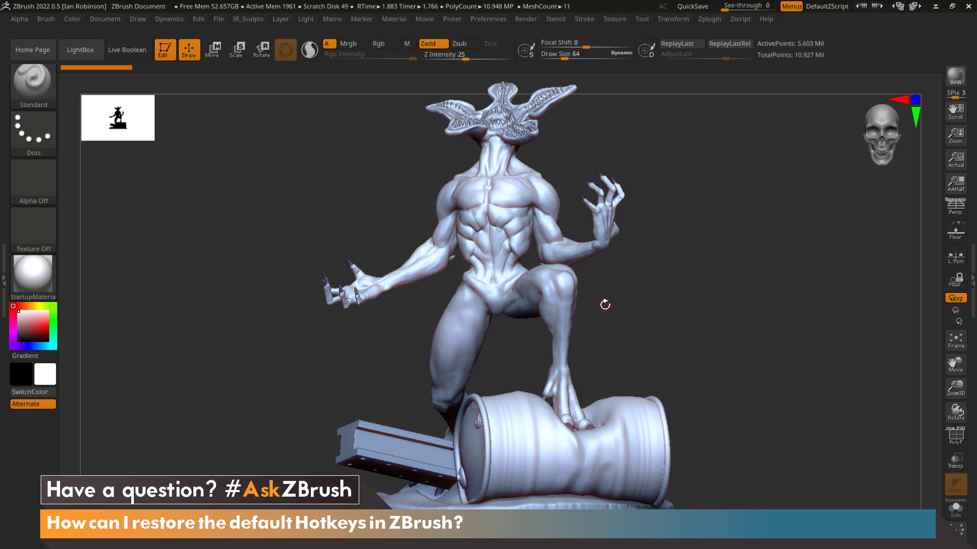
pyautogui.press('k')
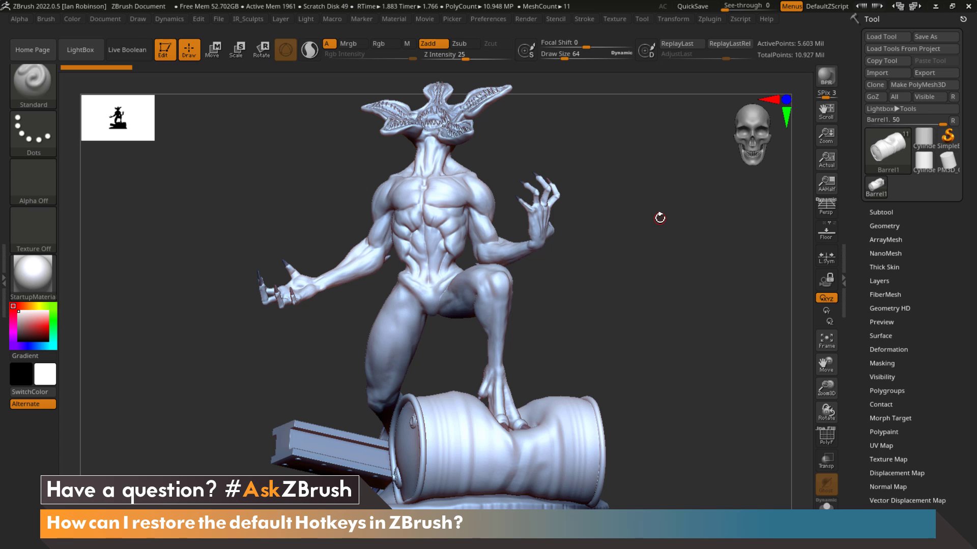
# Step: Store the current hotkeys under Preferences > Hotkeys and confirm the saved message
pyautogui.click(494, 19)
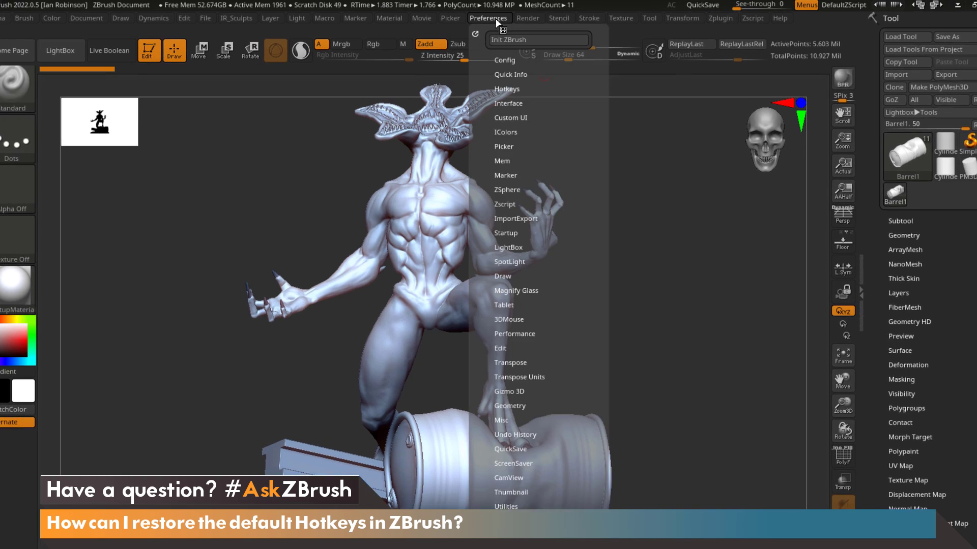
pyautogui.click(511, 89)
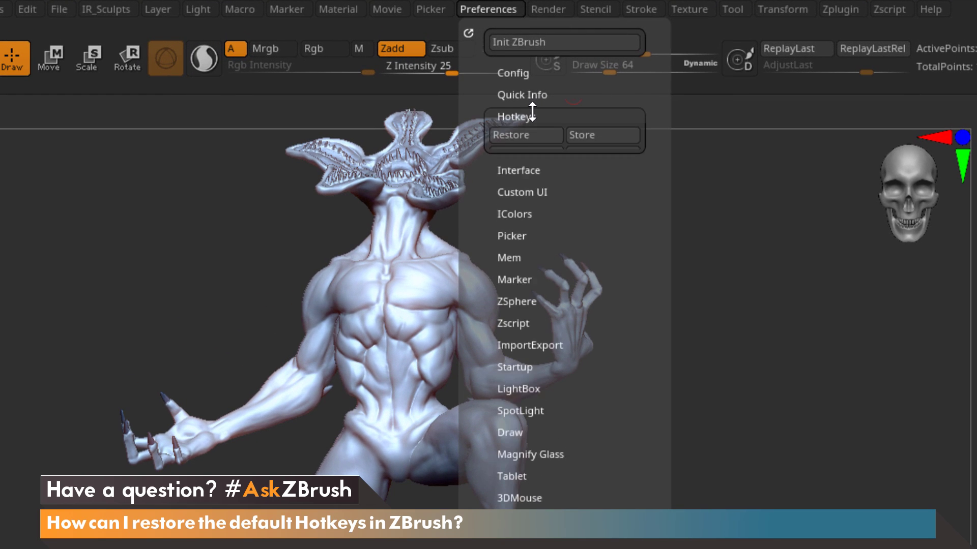
pyautogui.click(596, 136)
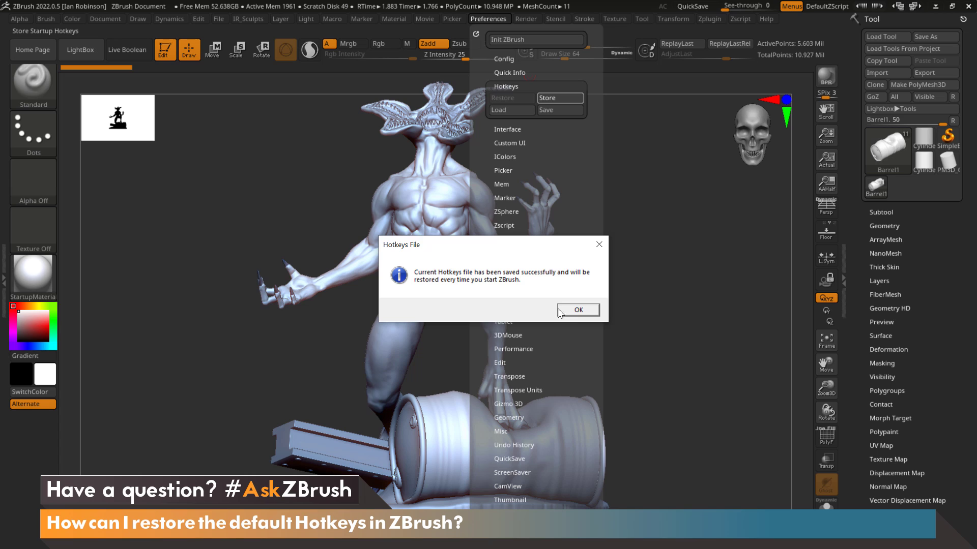
pyautogui.click(588, 313)
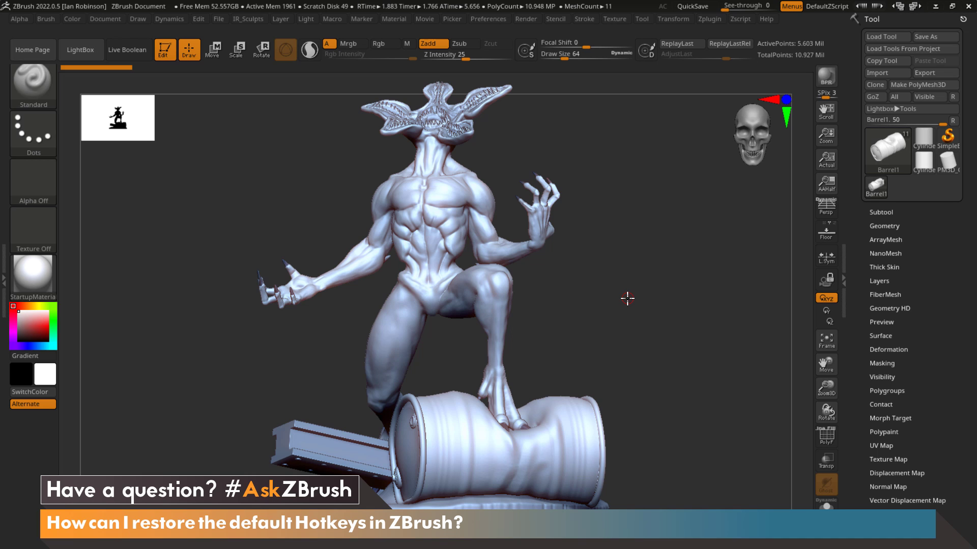
# Step: Rotate the sculpt toward the camera and show the Preferences hotkey options
pyautogui.moveTo(627, 298); pyautogui.dragTo(634, 249)
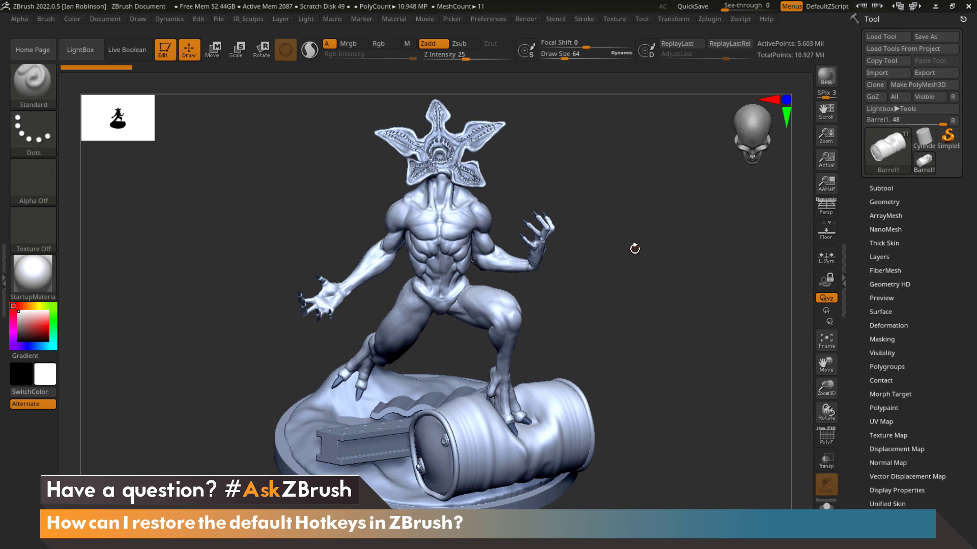
pyautogui.click(489, 19)
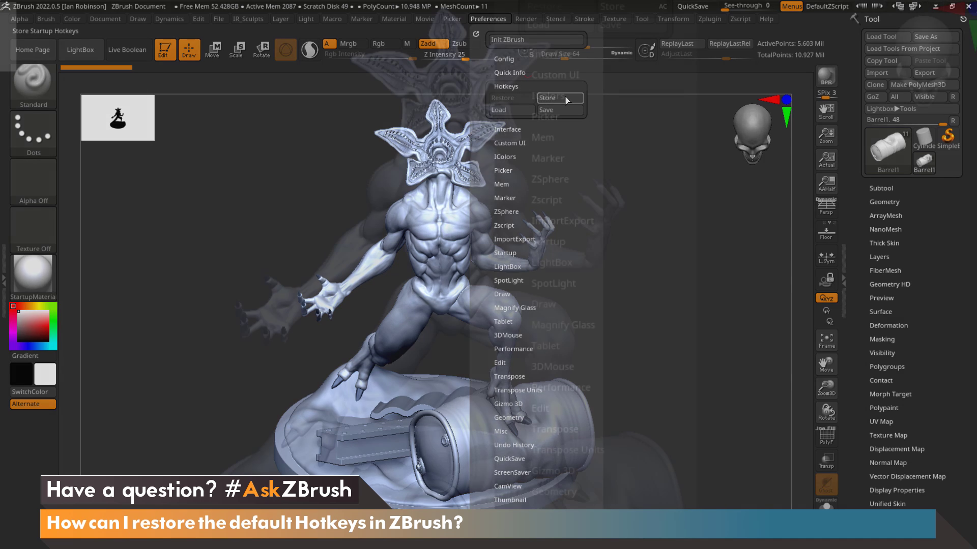
# Step: Browse the Load dialog to C:\Users\Public\Public Documents\ZBrushData2022\ZStartup\Hotkeys
pyautogui.click(519, 110)
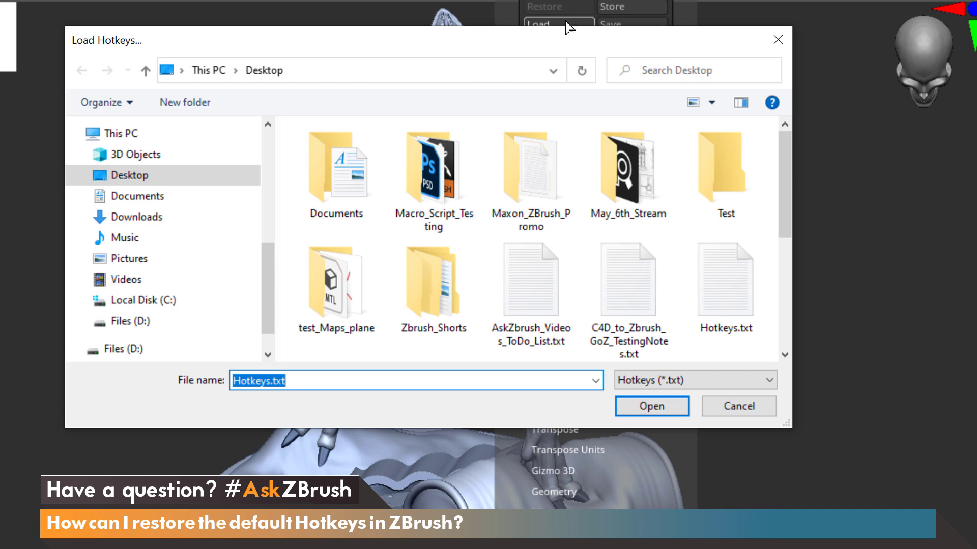
pyautogui.scroll(-2, 264, 300)
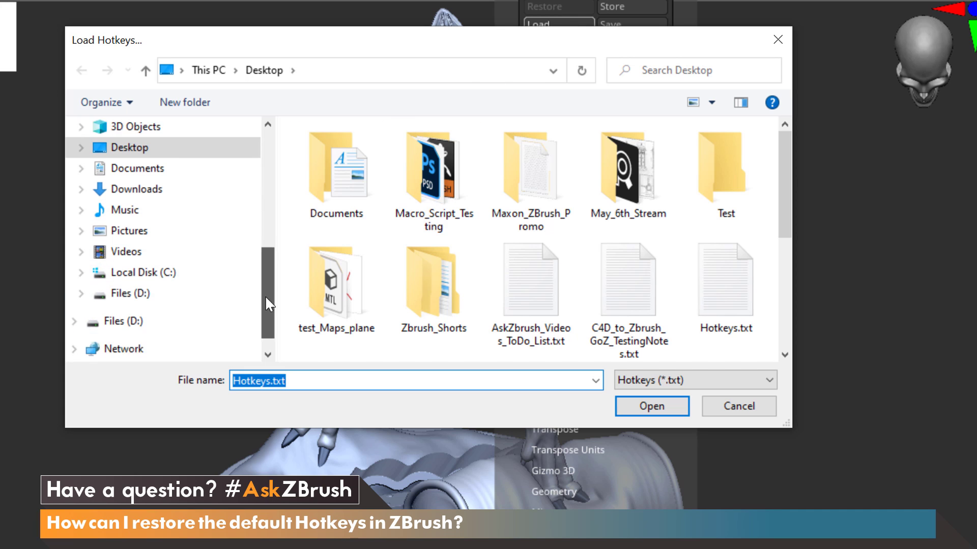
pyautogui.click(190, 260)
pyautogui.scroll(-1, 422, 228)
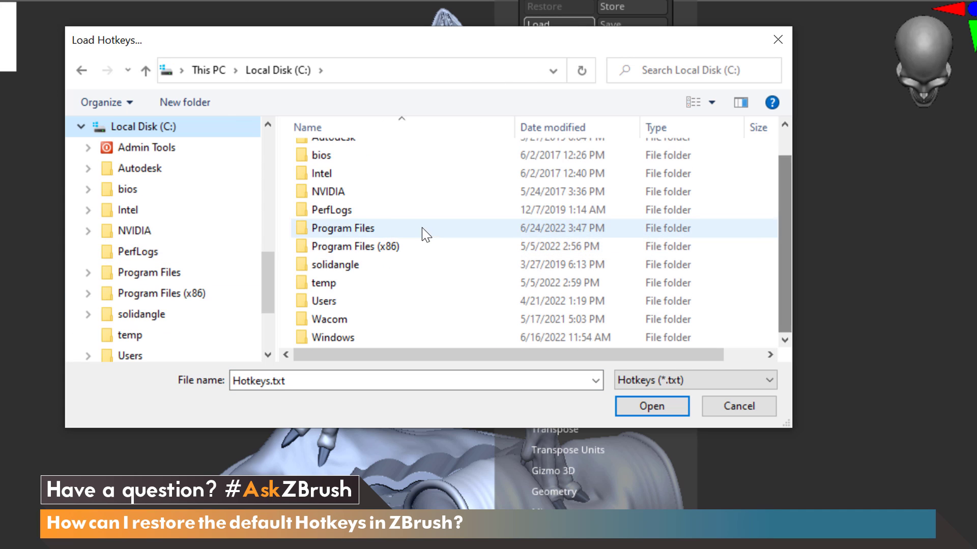
pyautogui.doubleClick(348, 304)
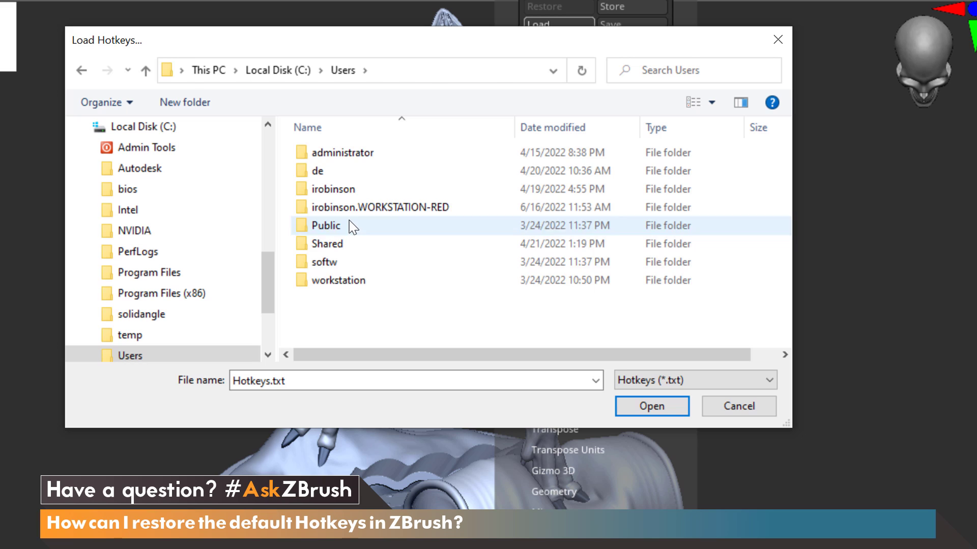
pyautogui.doubleClick(349, 226)
pyautogui.doubleClick(374, 170)
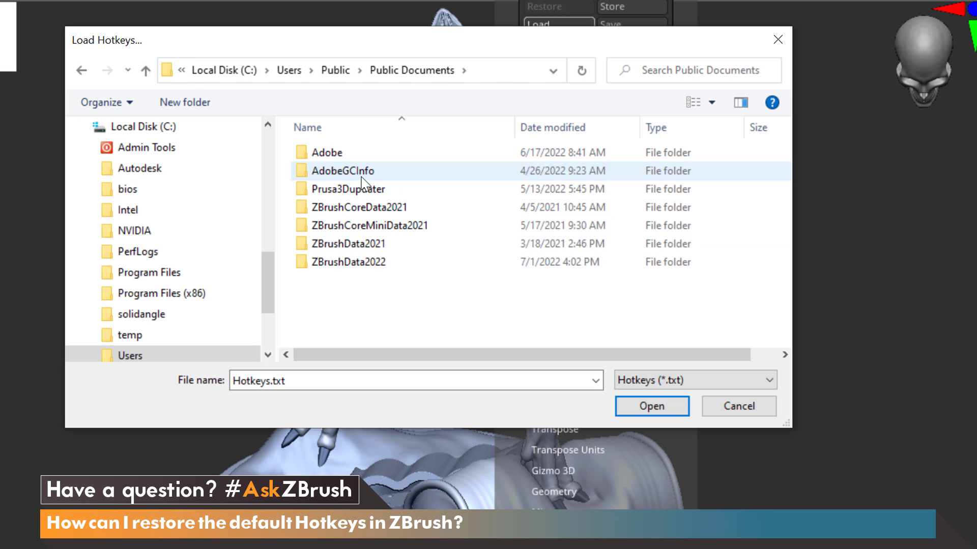
pyautogui.doubleClick(362, 260)
pyautogui.doubleClick(351, 317)
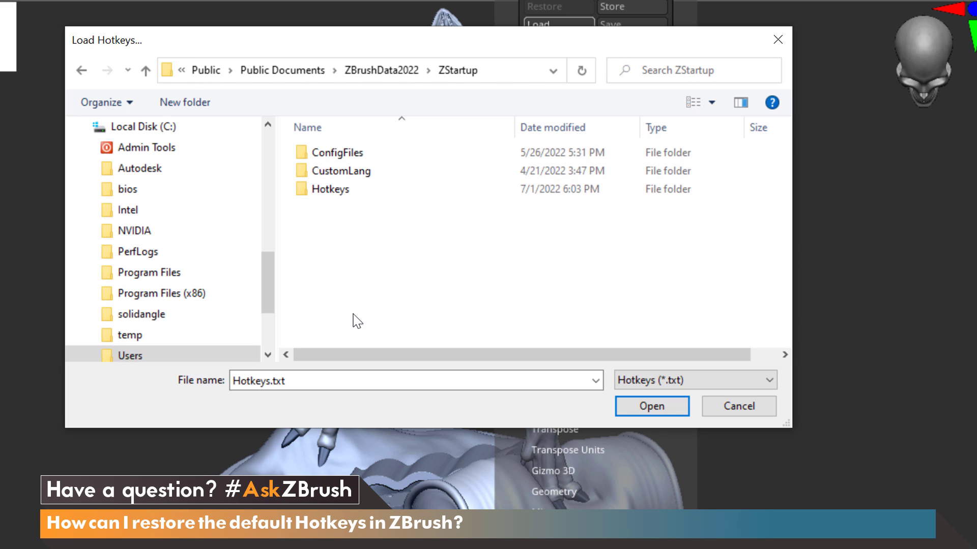
pyautogui.click(376, 190)
pyautogui.doubleClick(377, 190)
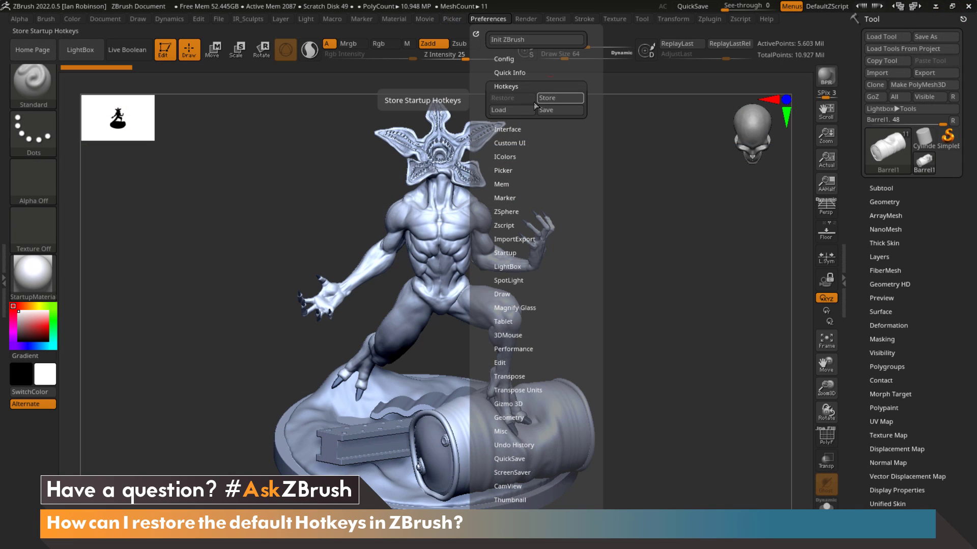
# Step: Start a hotkeys Load and browse to C:\Program Files\Maxon ZBrush 2022
pyautogui.click(510, 110)
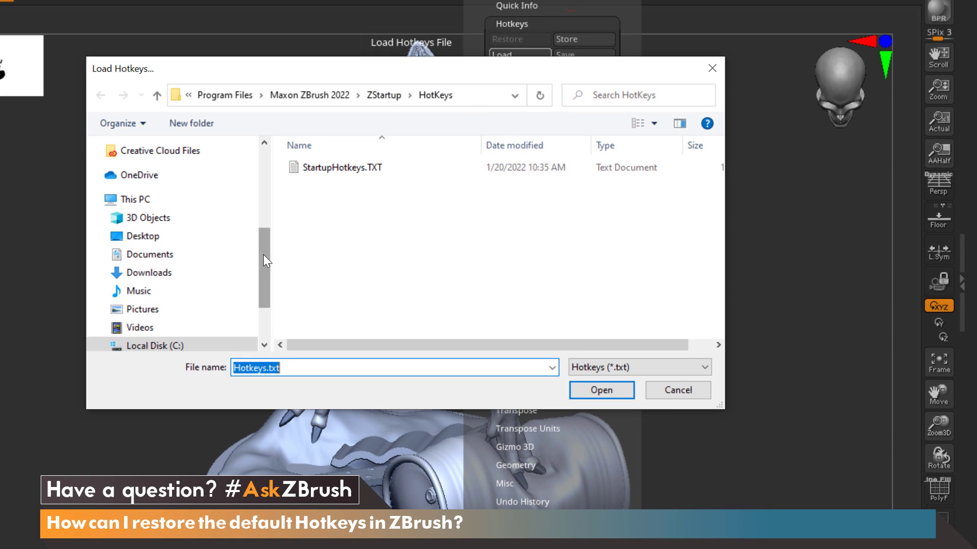
pyautogui.click(240, 342)
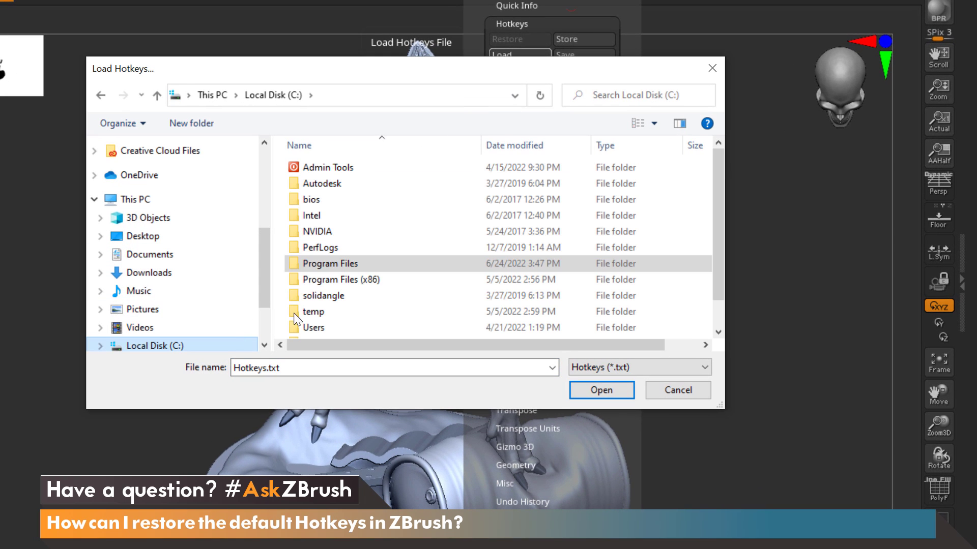
pyautogui.doubleClick(368, 261)
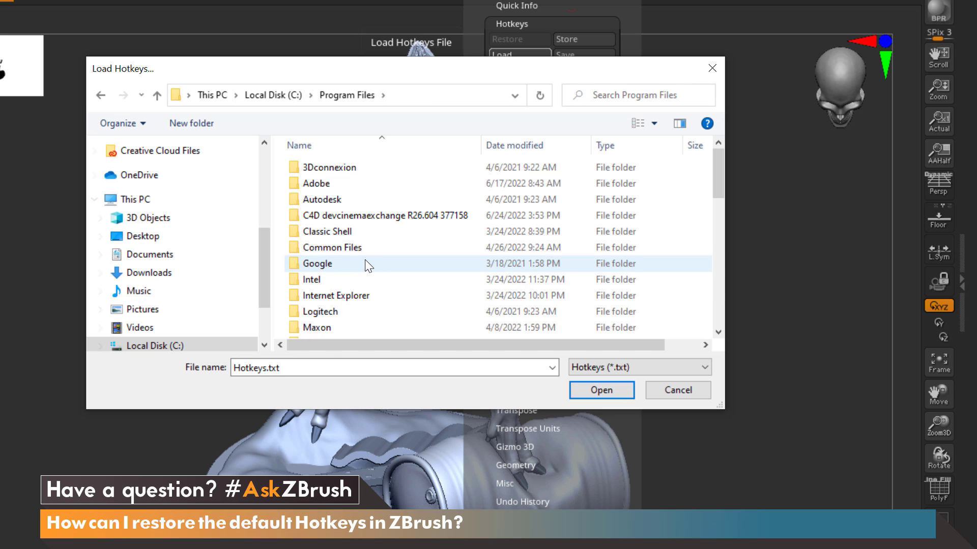
pyautogui.scroll(-3, 367, 262)
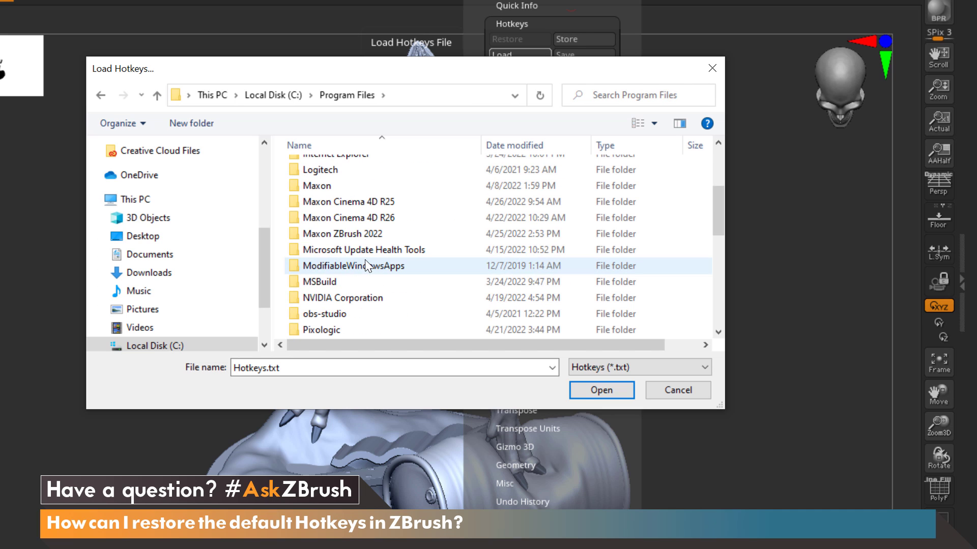
pyautogui.doubleClick(363, 234)
# Step: Load StartupHotkeys.TXT from the ZStartup\HotKeys folder
pyautogui.scroll(-2, 365, 236)
pyautogui.scroll(-1, 364, 235)
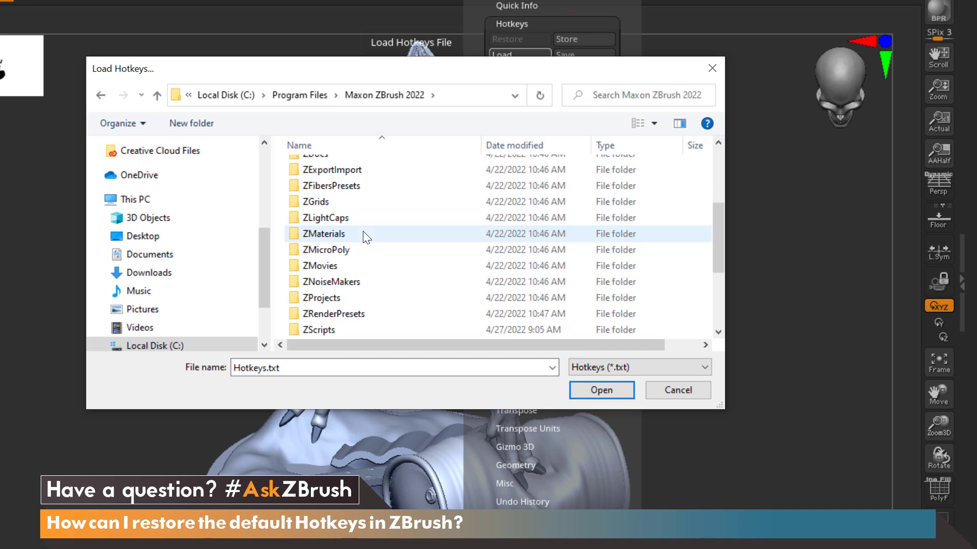
pyautogui.scroll(-1, 341, 309)
pyautogui.doubleClick(341, 308)
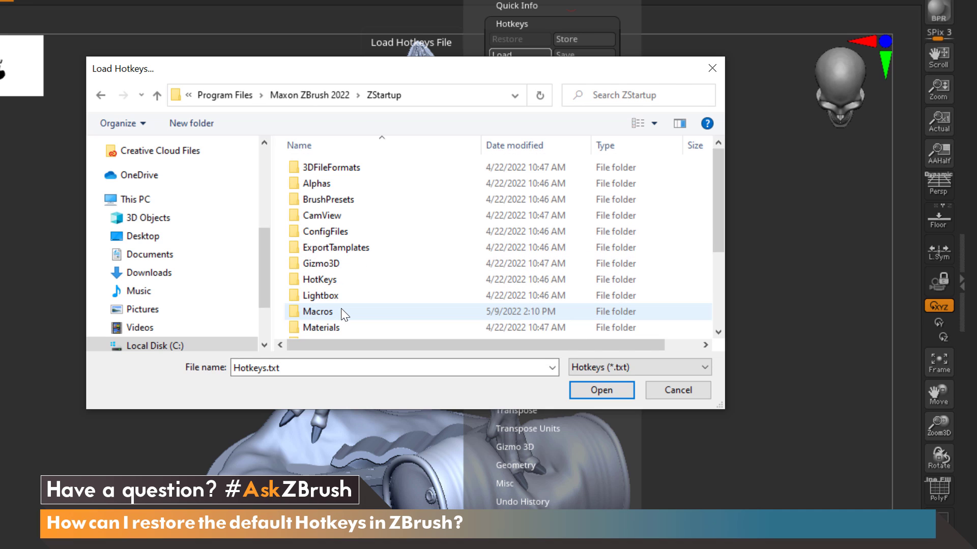
pyautogui.doubleClick(344, 280)
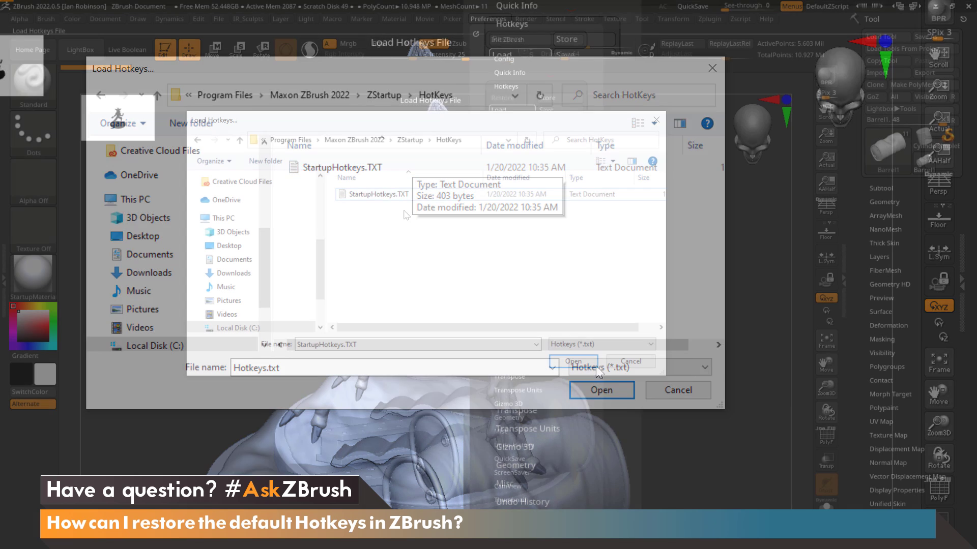
pyautogui.click(402, 167)
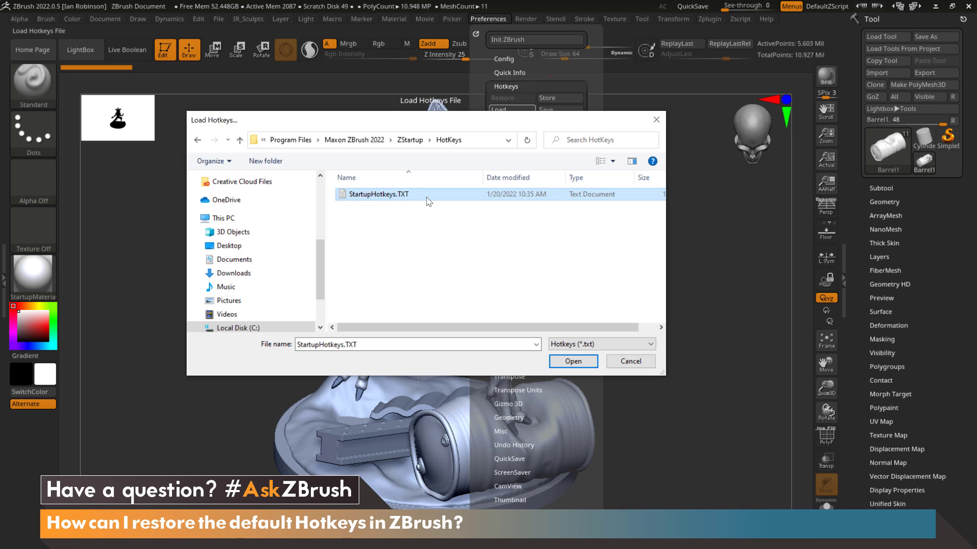
pyautogui.click(582, 362)
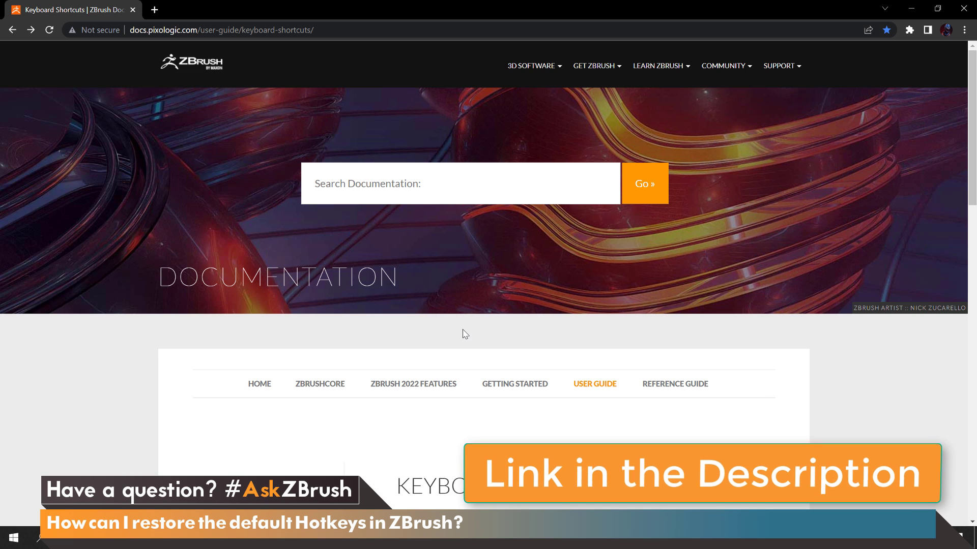
# Step: Scroll the Keyboard Shortcuts page down to the links list with the Default Hotkeys file link
pyautogui.scroll(-2, 462, 333)
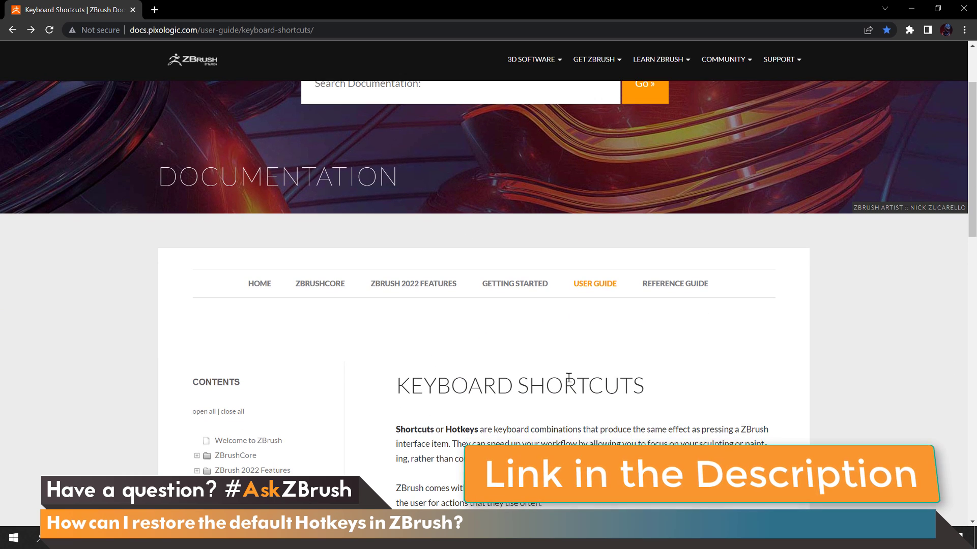
pyautogui.scroll(-6, 551, 349)
pyautogui.scroll(-3, 551, 342)
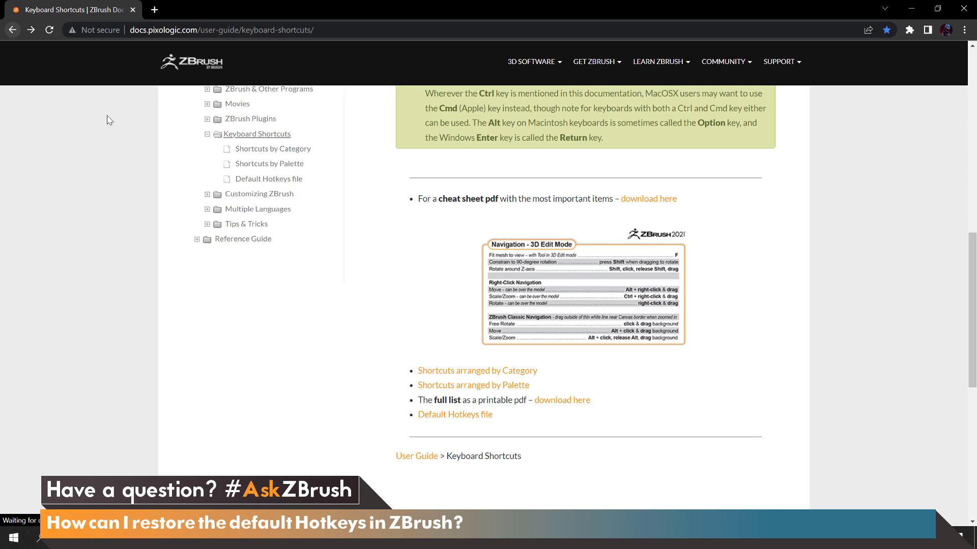
# Step: Open the Default Hotkeys file page and select the Windows StartupHotkeys code block for copying
pyautogui.click(469, 420)
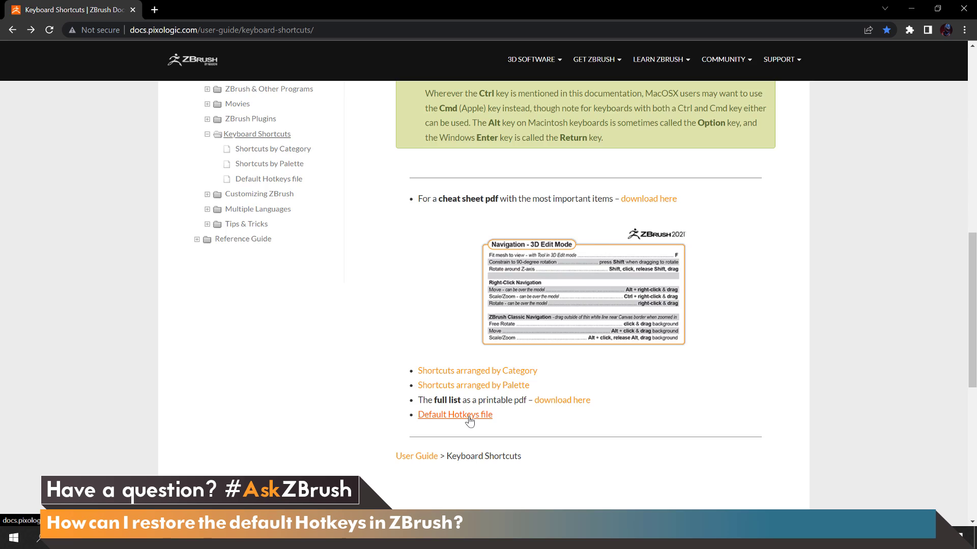
pyautogui.scroll(-6, 471, 398)
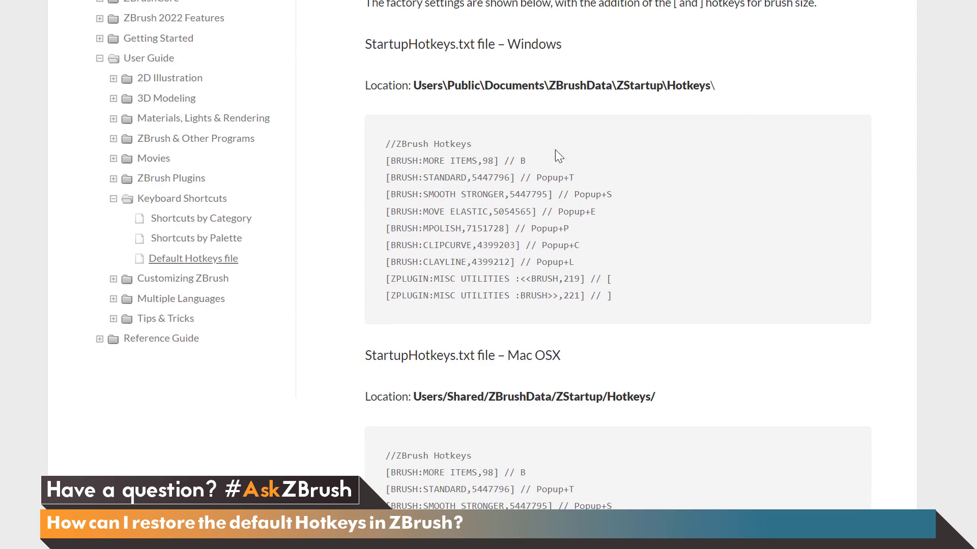
pyautogui.moveTo(384, 44); pyautogui.dragTo(520, 43)
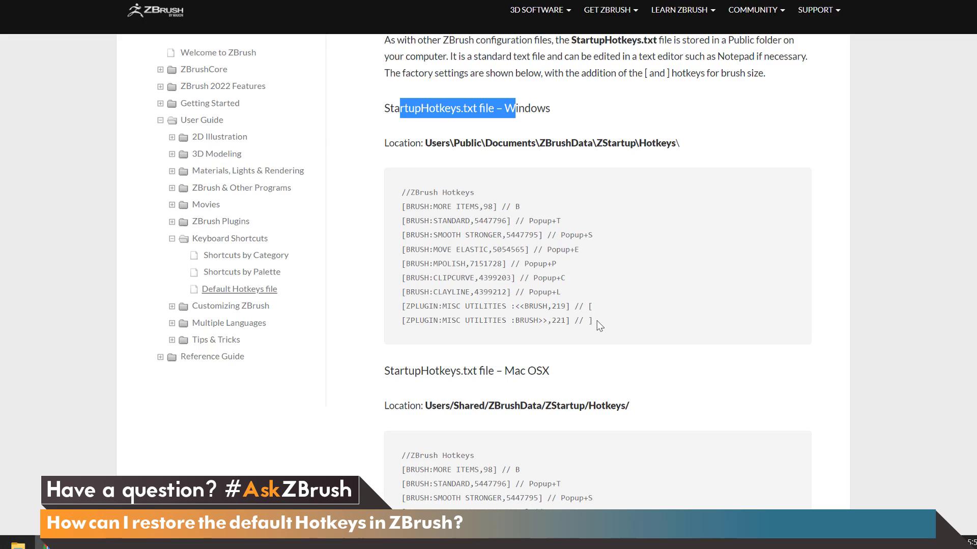
pyautogui.moveTo(598, 325); pyautogui.dragTo(402, 188)
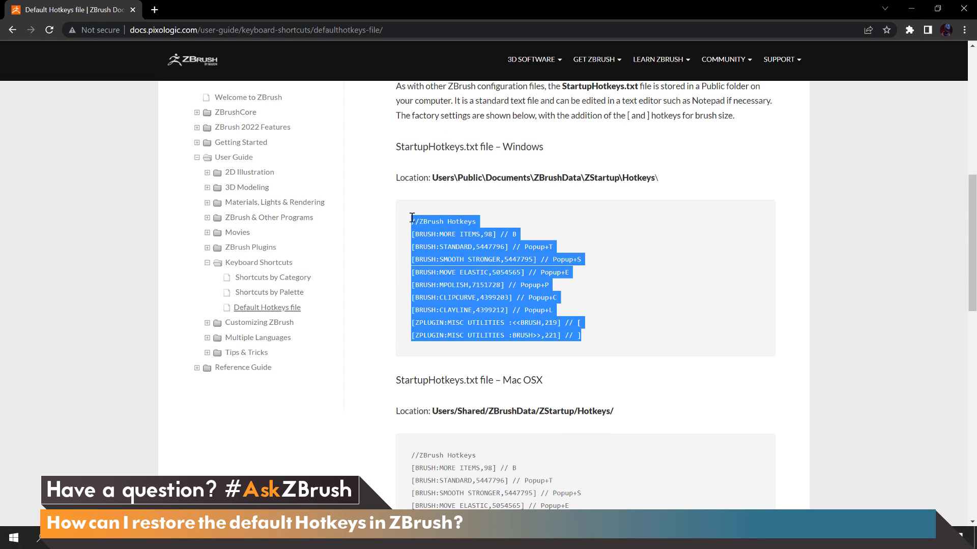
pyautogui.rightClick(469, 274)
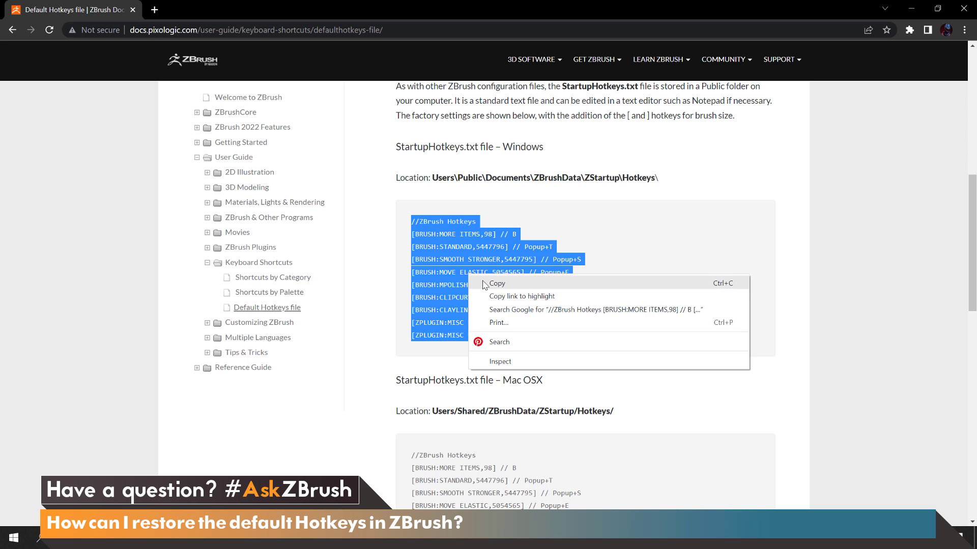
# Step: Copy the hotkeys code, launch Notepad and paste the text into a new note
pyautogui.click(486, 283)
pyautogui.click(23, 539)
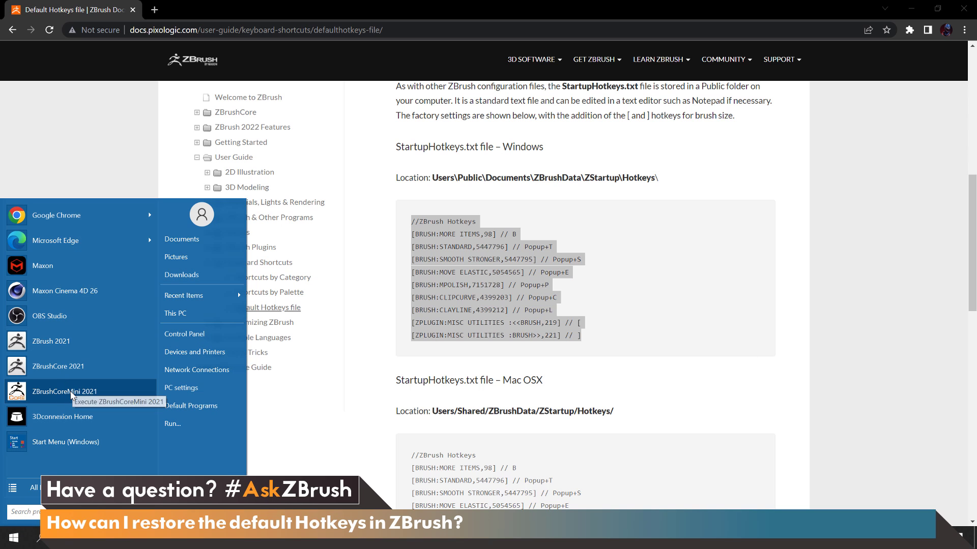
pyautogui.write('note')
pyautogui.press('Return')
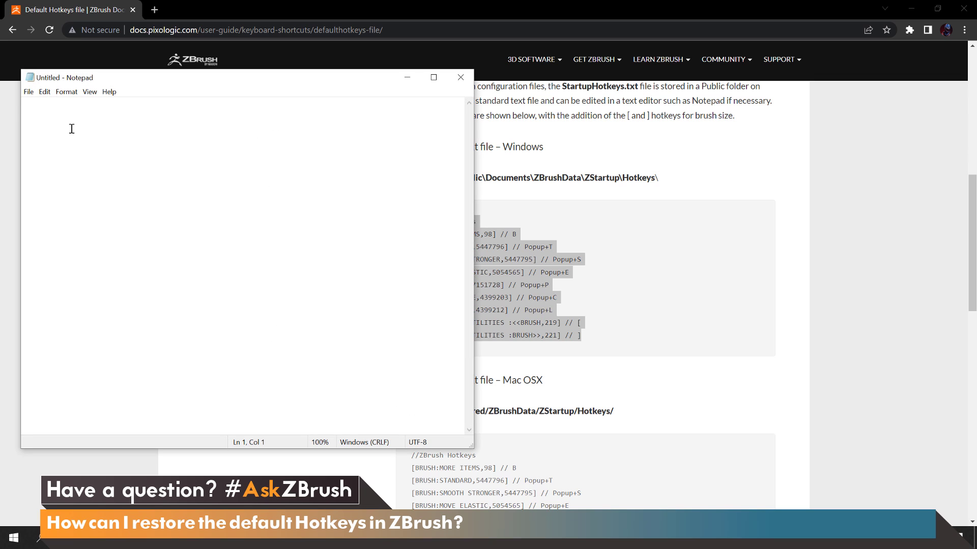
pyautogui.rightClick(71, 129)
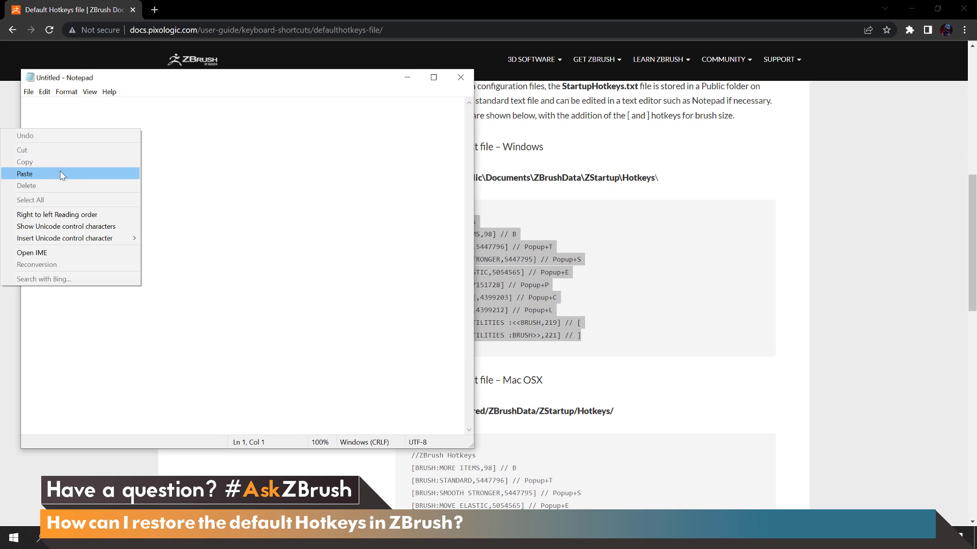
pyautogui.click(61, 174)
# Step: Save the note to the Desktop as Hotkeys_default.txt
pyautogui.click(28, 91)
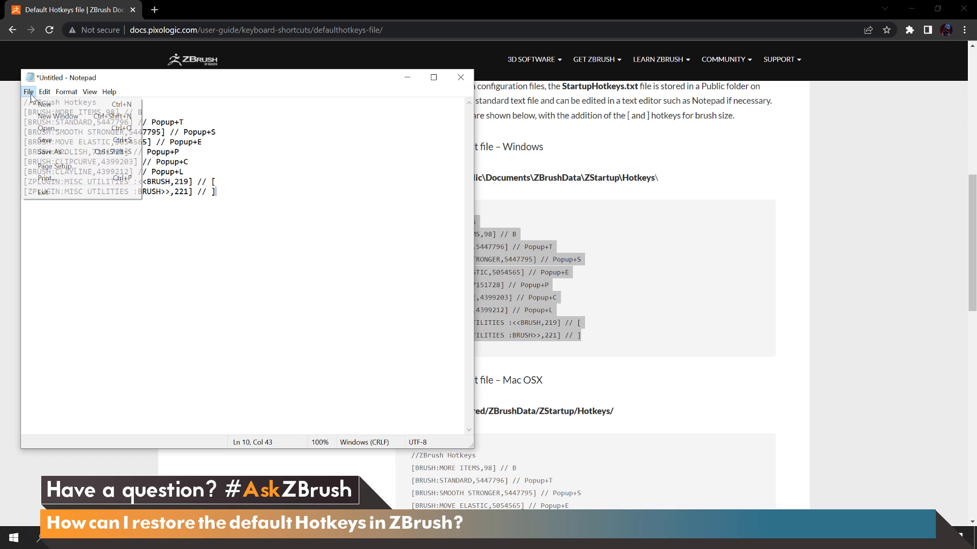
pyautogui.click(62, 153)
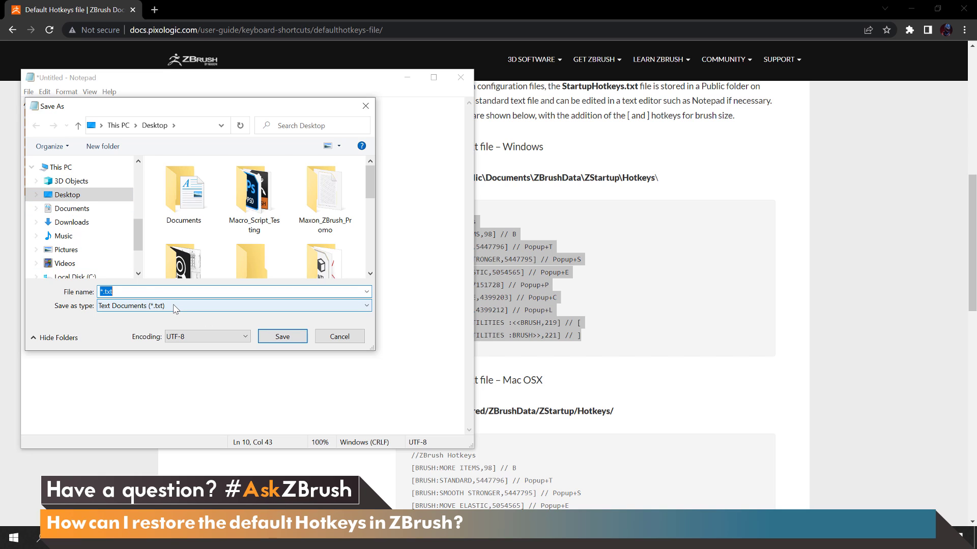
pyautogui.write('Hotkeys_default')
pyautogui.press('Return')
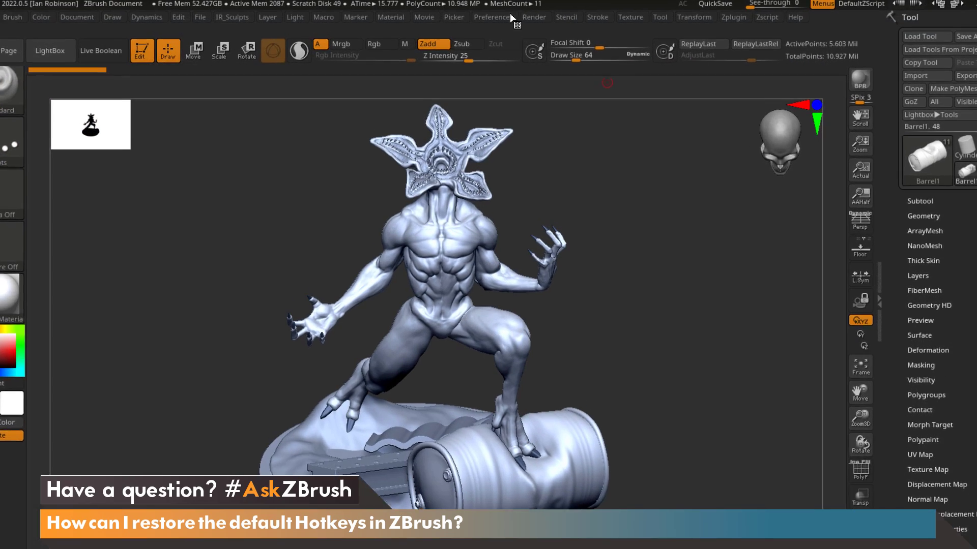
# Step: Load Hotkeys_default.txt from the Desktop through Preferences > Hotkeys, then Store it
pyautogui.click(510, 17)
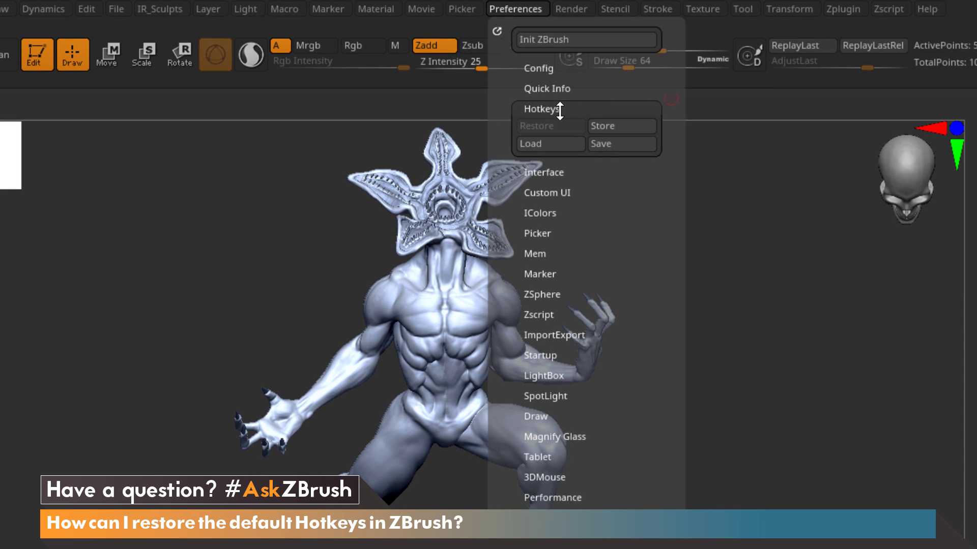
pyautogui.click(553, 144)
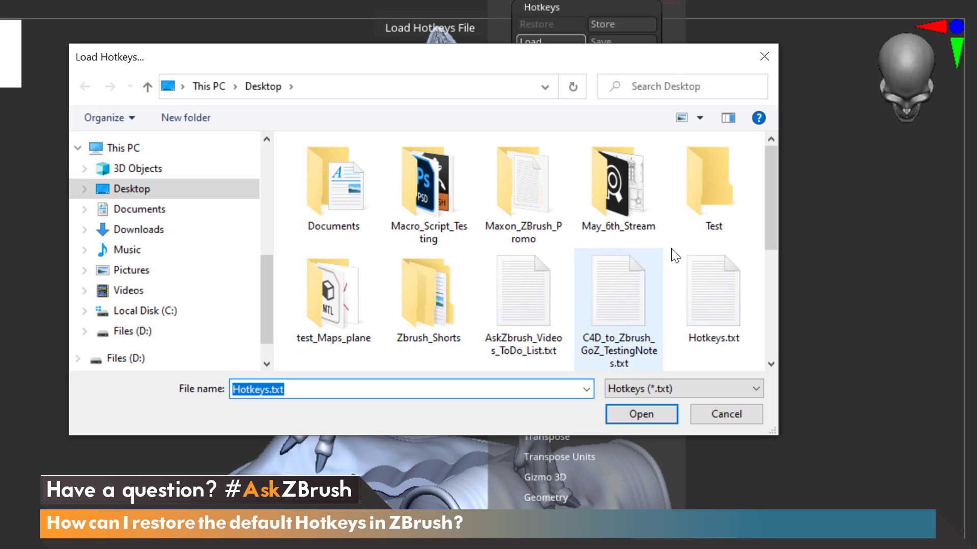
pyautogui.moveTo(769, 202); pyautogui.dragTo(769, 280)
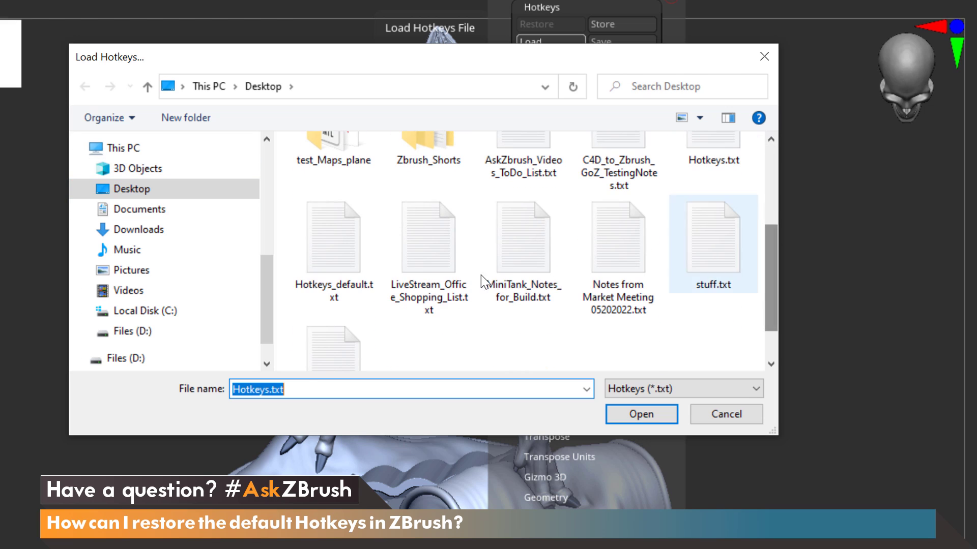
pyautogui.click(337, 257)
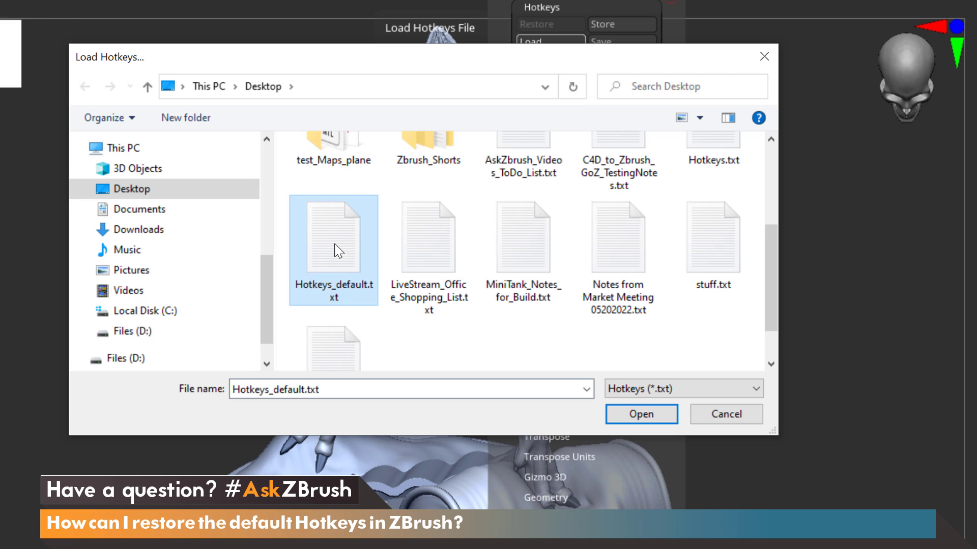
pyautogui.click(641, 414)
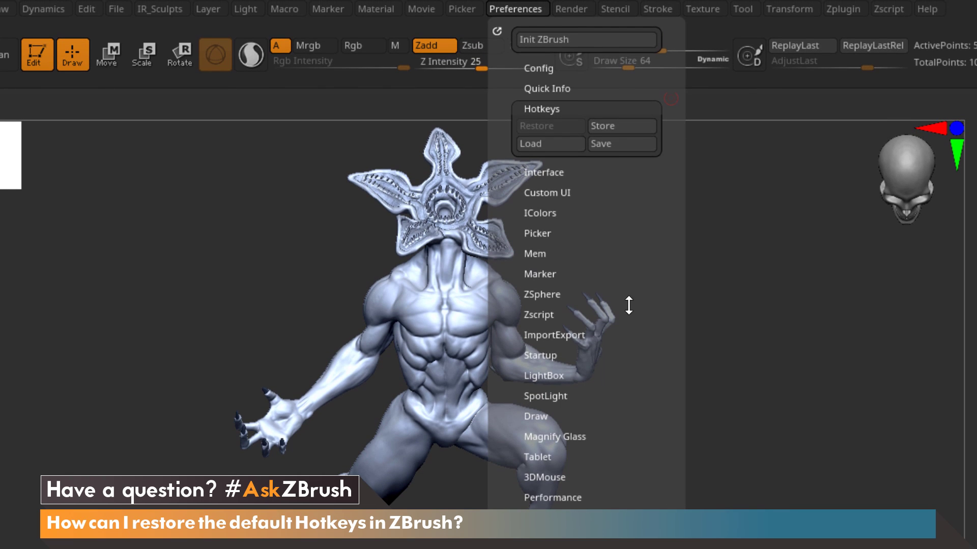
pyautogui.click(606, 125)
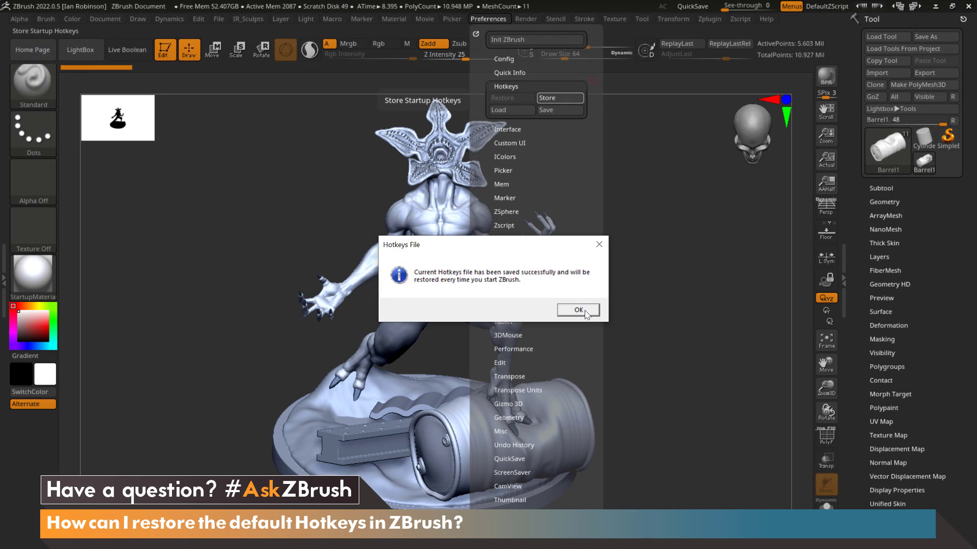